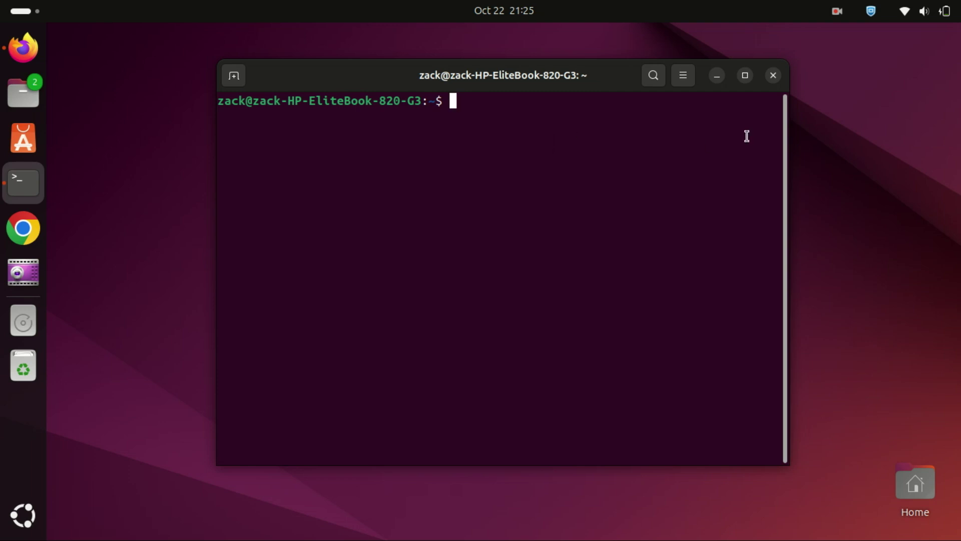
Maximize the terminal and run sudo apt update with the password, reporting 10 upgradable packages
left_click(745, 76)
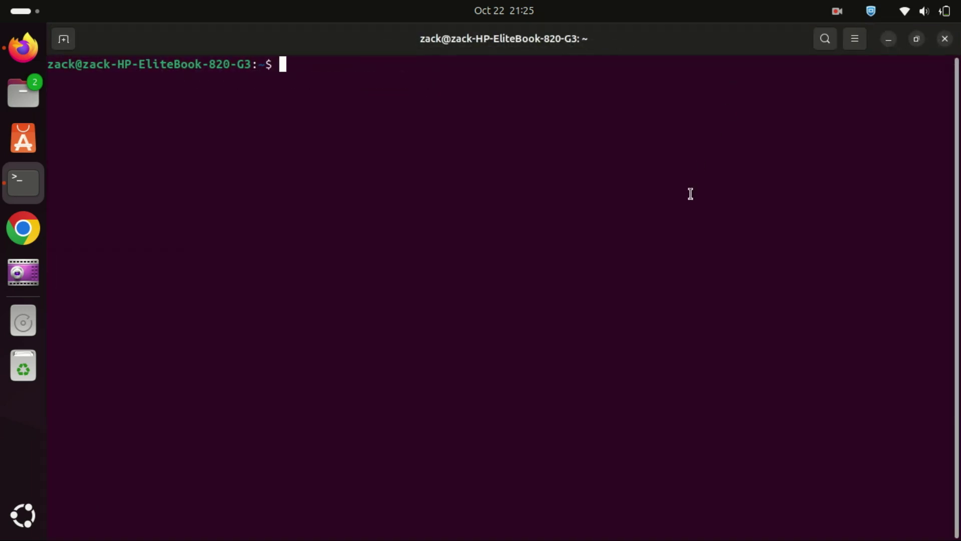
type("sudo ")
type("apt up")
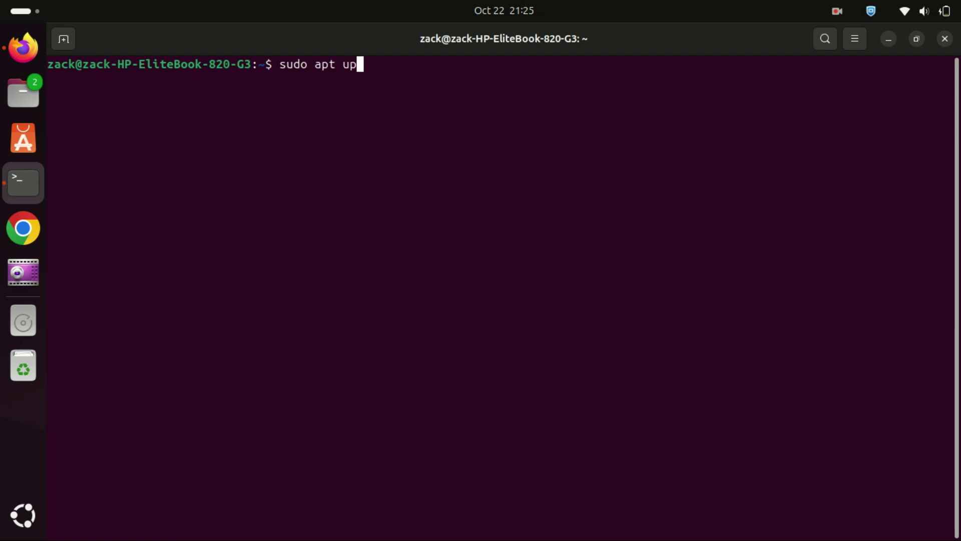
type("da")
type("te")
key("Return")
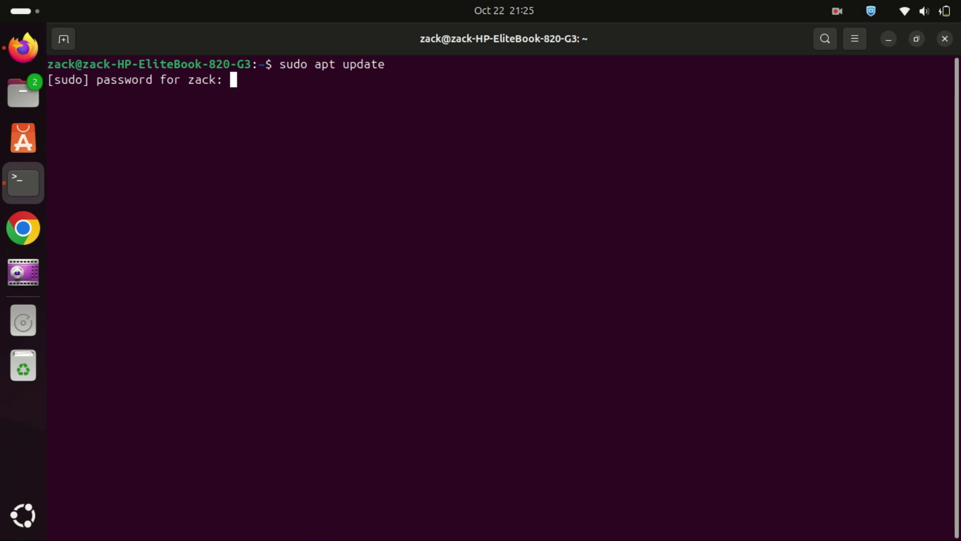
key("Return")
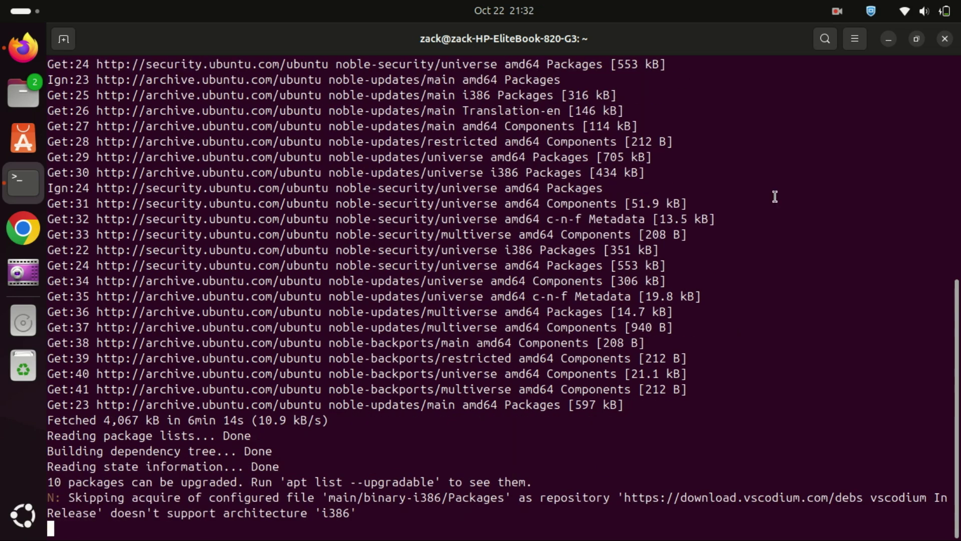
Clear the screen and upgrade all packages with sudo apt upgrade, confirming with y
type("clear")
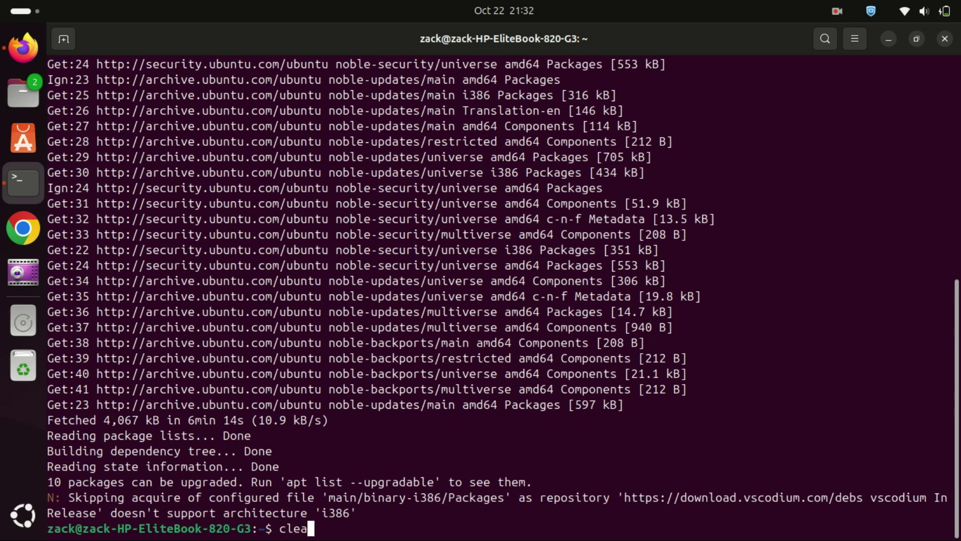
key("Return")
type("s")
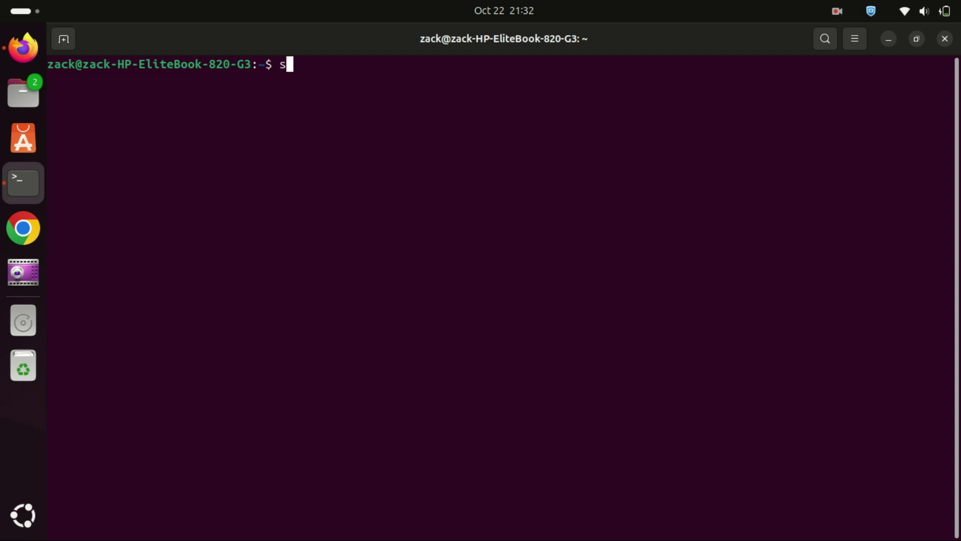
type("udo apt ")
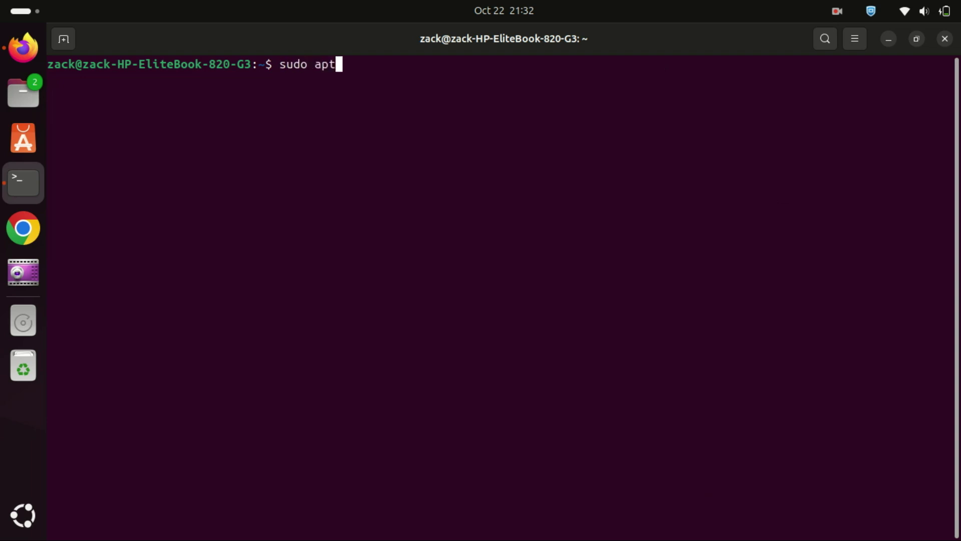
type("upg")
type("rade")
key("Return")
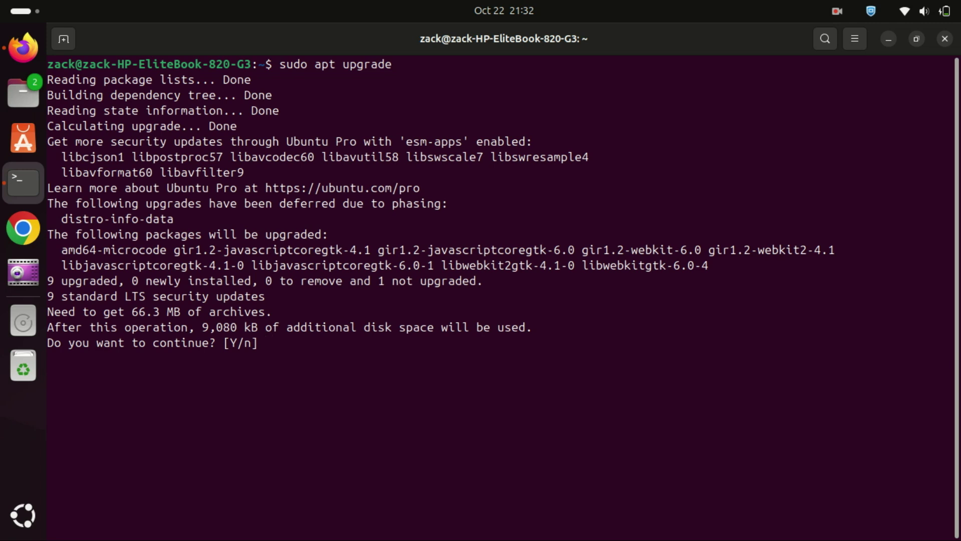
type("y")
key("Return")
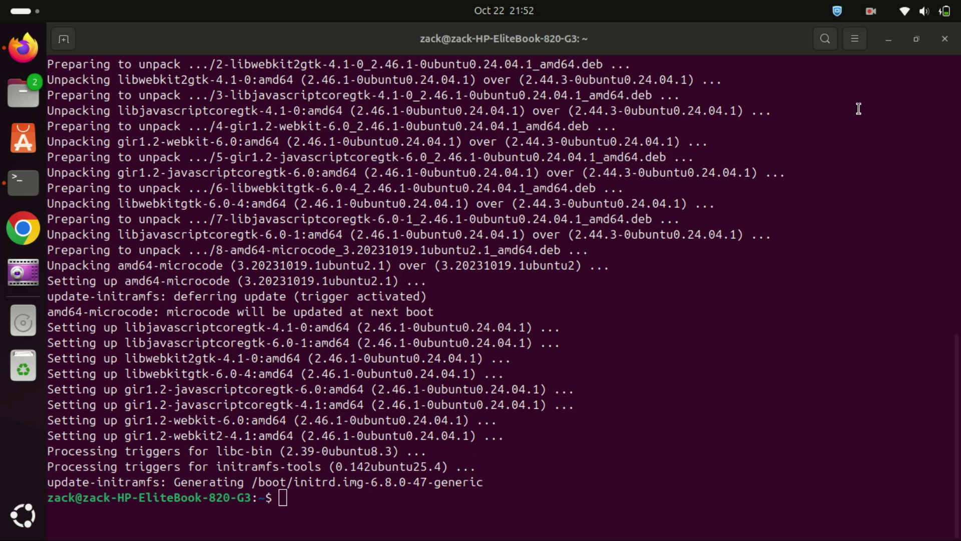
left_click(859, 108)
type("clear")
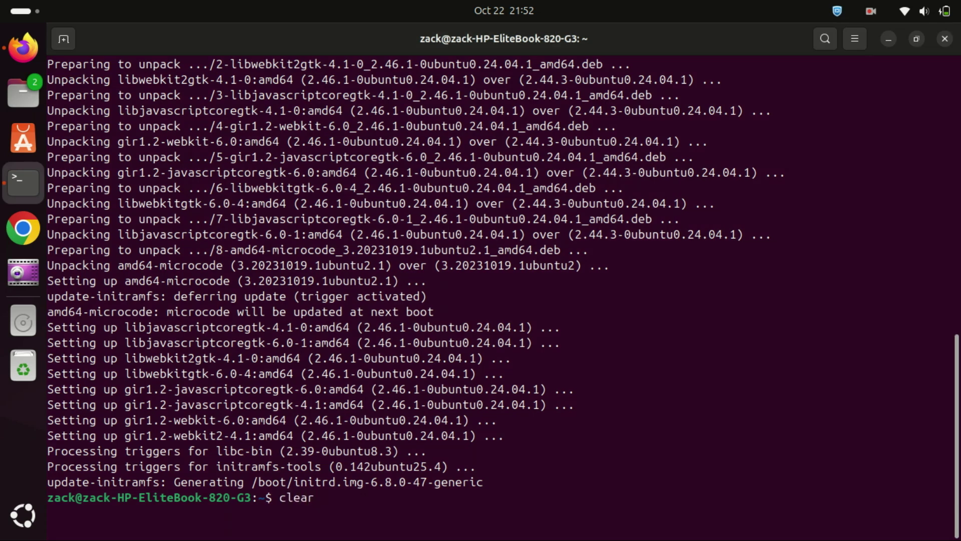
Install timeshift and its dependencies with sudo apt install, confirming with y, then clear the output
key("Return")
type("sud")
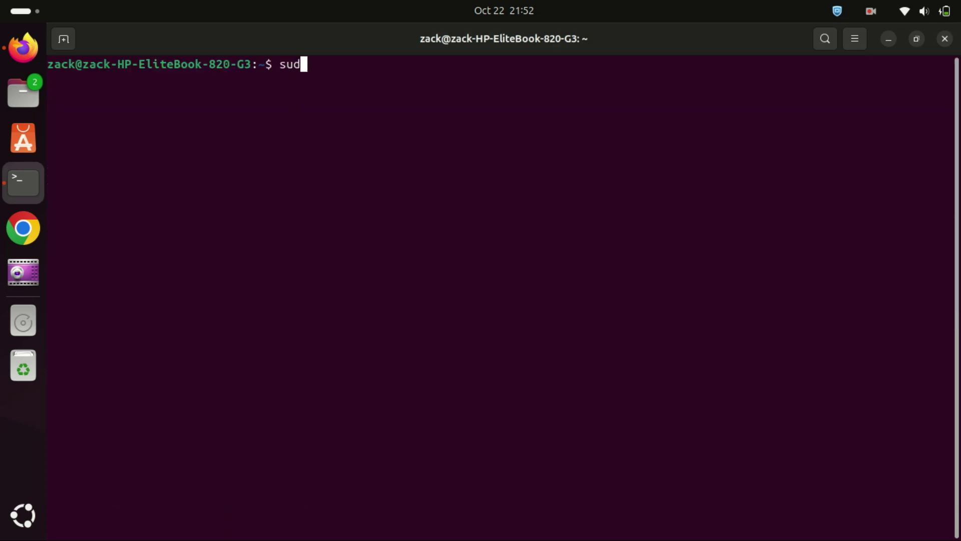
type("o apt ")
type("in")
type("stall ")
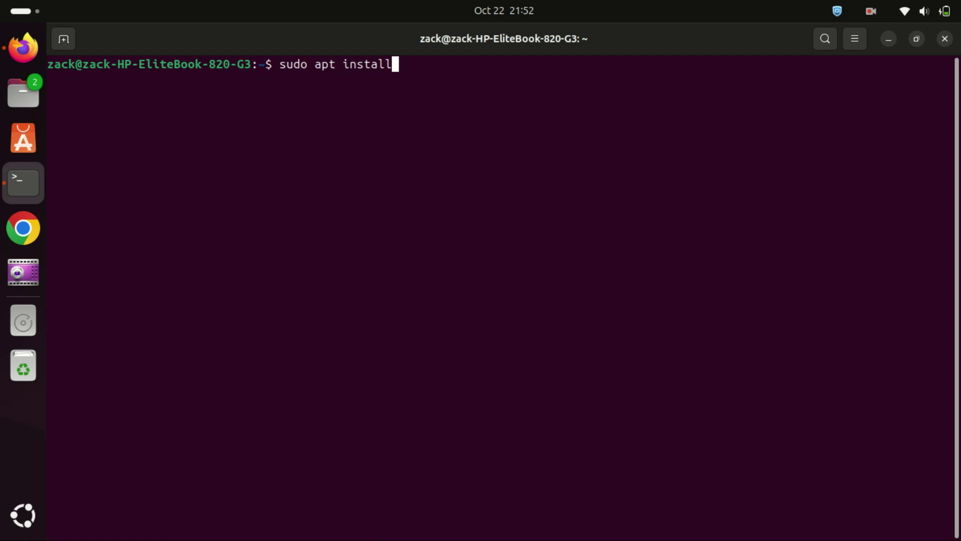
type("time")
type("shift")
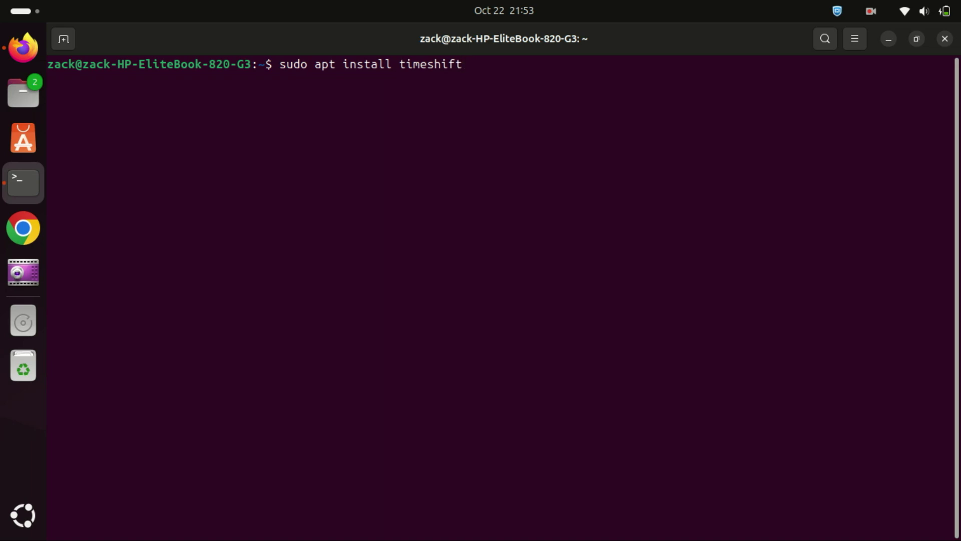
key("Return")
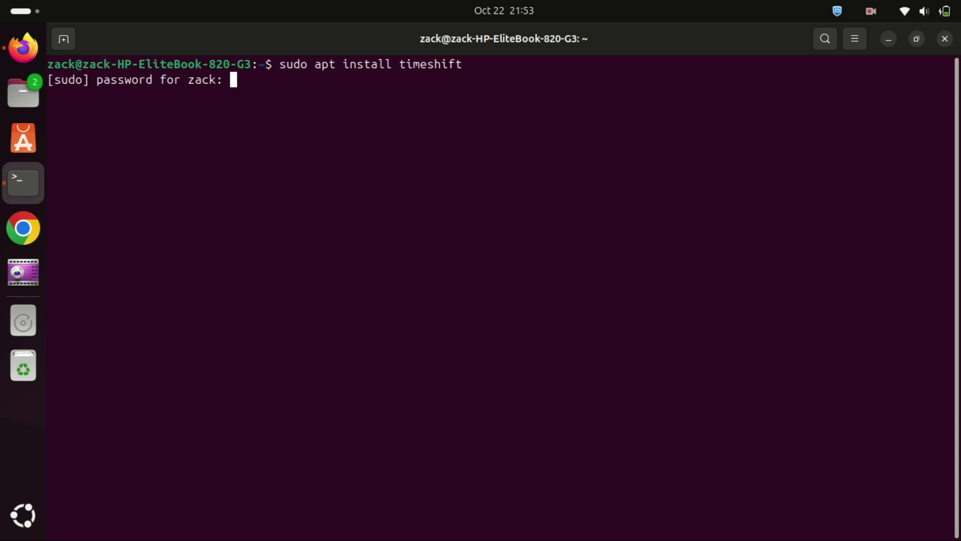
key("Return")
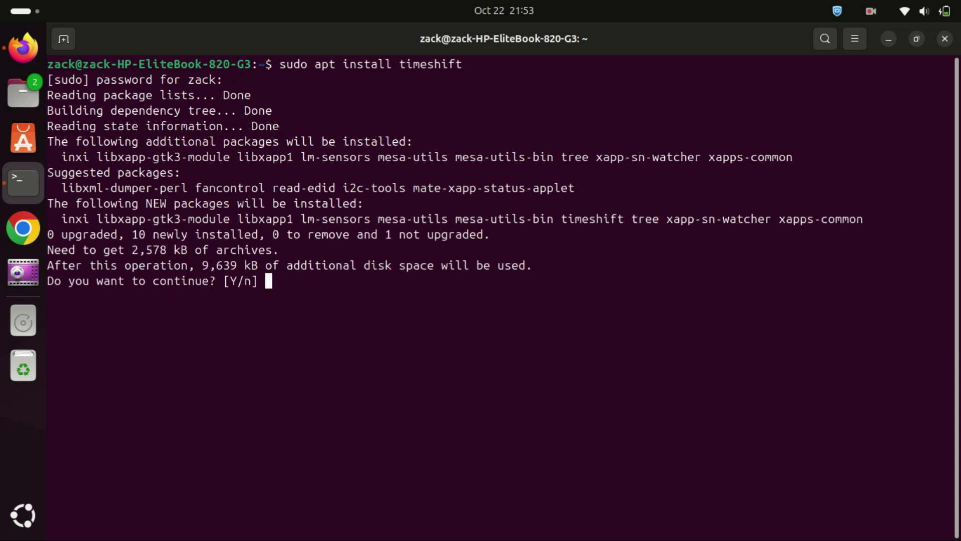
type("y")
key("Return")
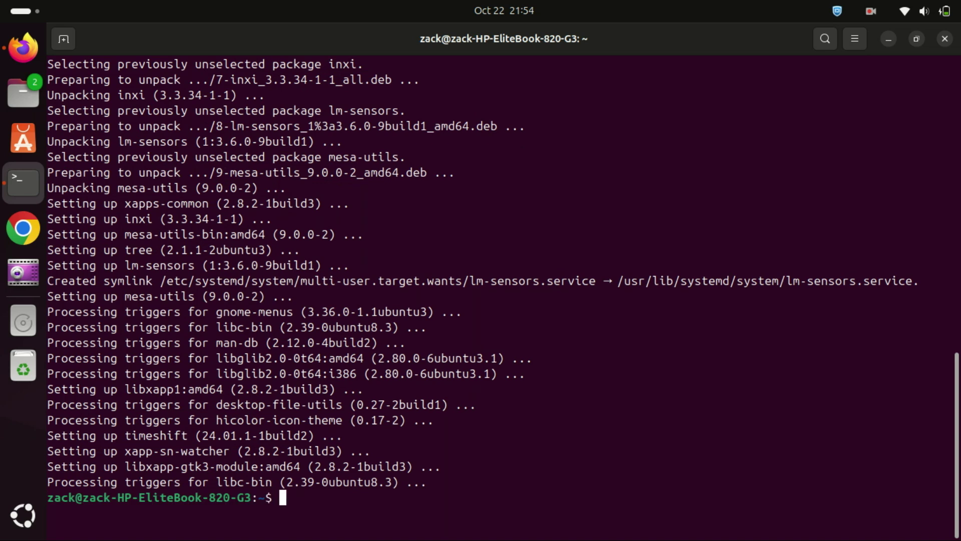
type("clear")
key("Return")
Close the terminal, find Timeshift by searching 'time', launch it and authorize with the password
key("ctrl+d")
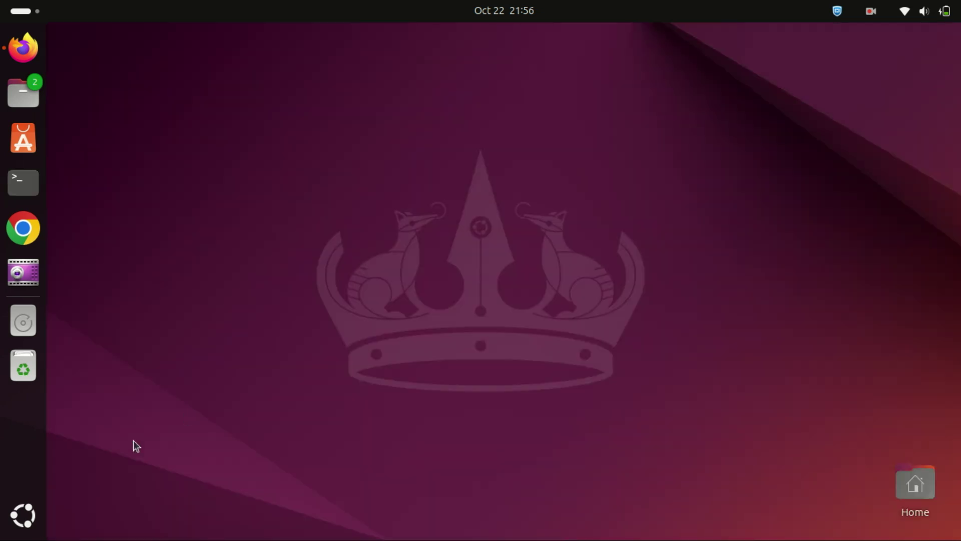
left_click(23, 515)
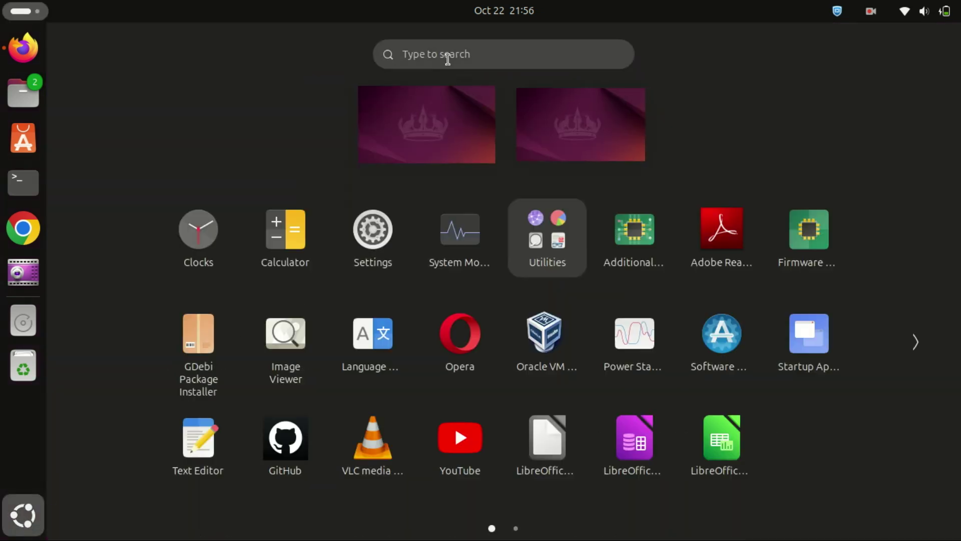
left_click(438, 57)
type("tim")
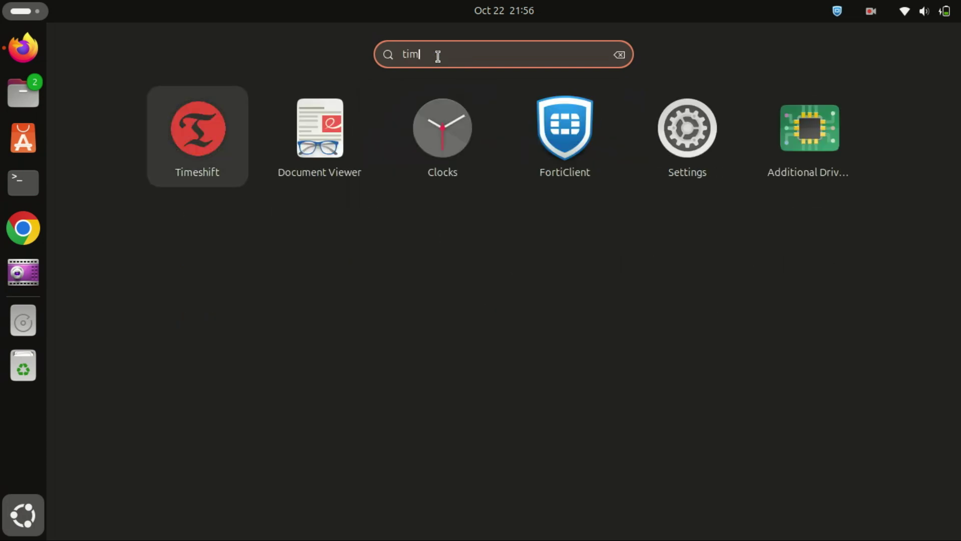
type("e")
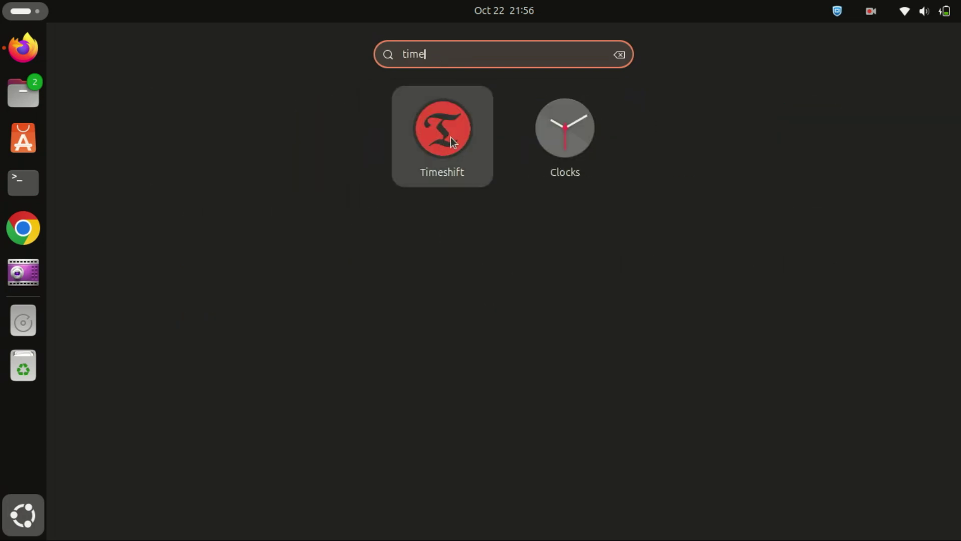
left_click(454, 138)
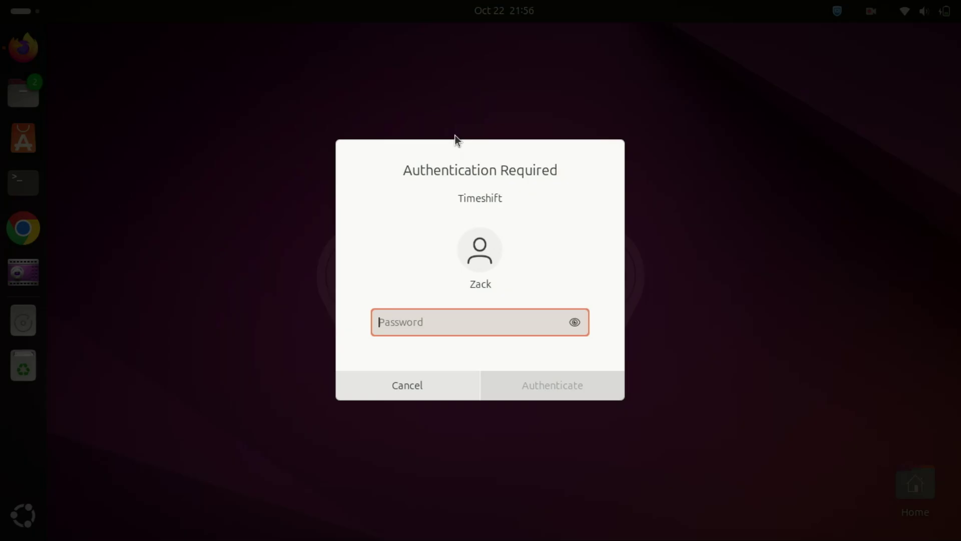
type("••••")
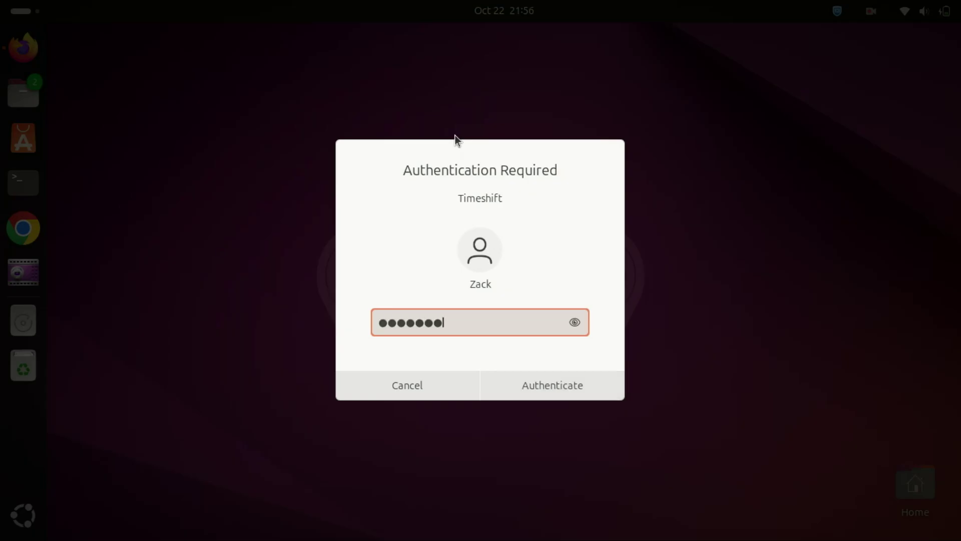
type("aa")
key("Return")
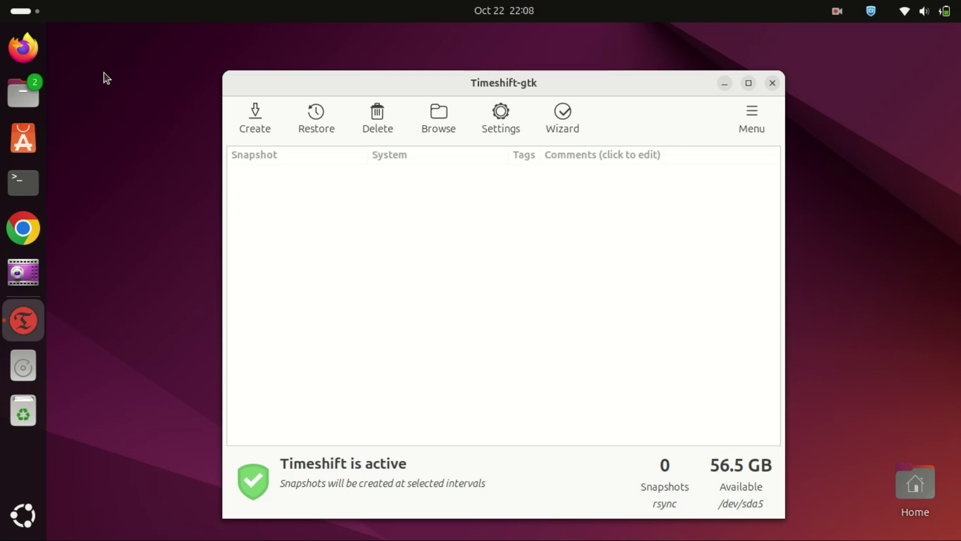
Start a new Timeshift snapshot with Create, reaching the RSYNC snapshot type page
left_click(259, 118)
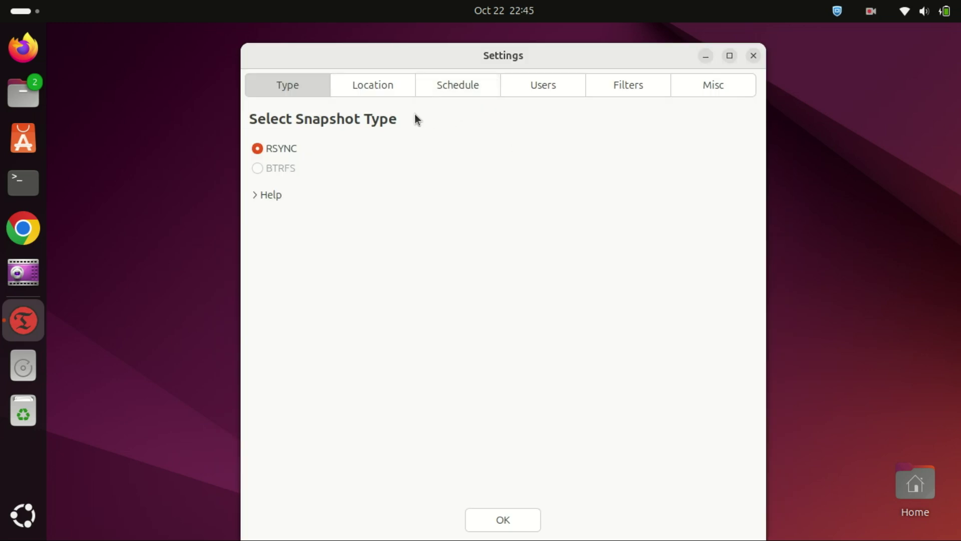
Show the Schedule page with Daily snapshots enabled, keeping 5
left_click(449, 90)
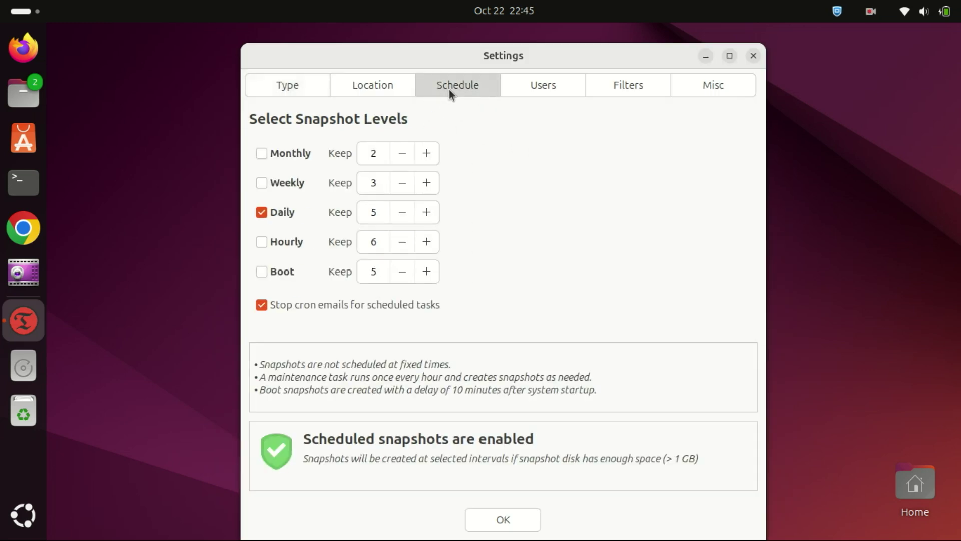